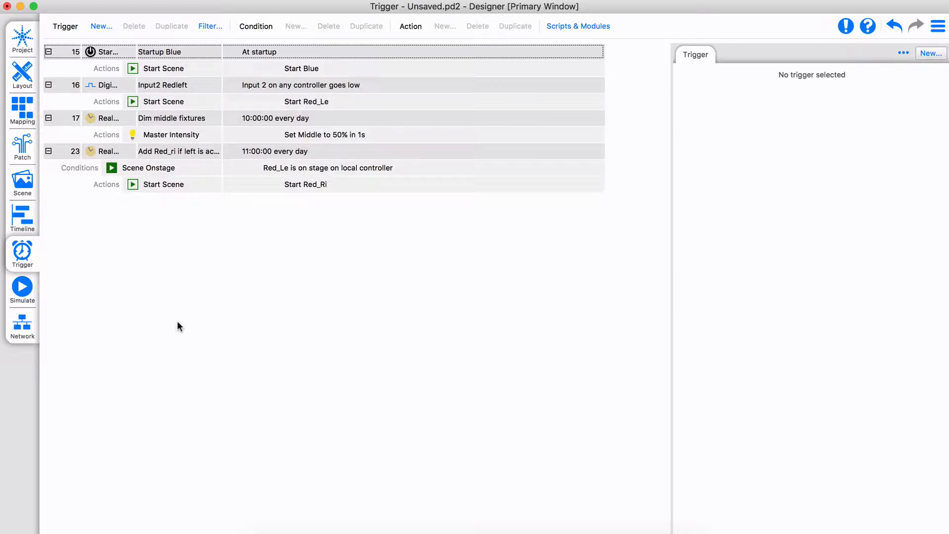
# Open the network view and check the firmware reload information for the discovered LPC controller without reloading it
pyautogui.click(23, 329)
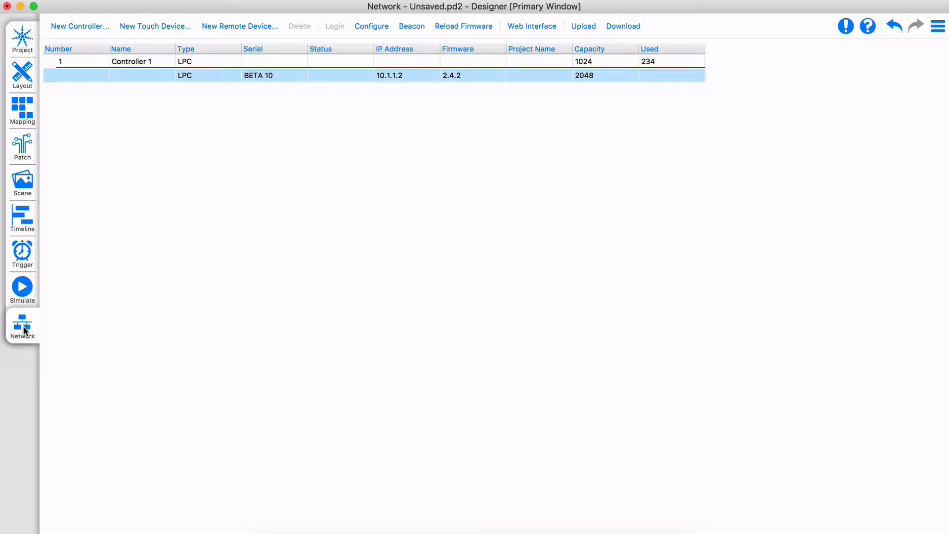
pyautogui.click(204, 78)
pyautogui.rightClick(203, 78)
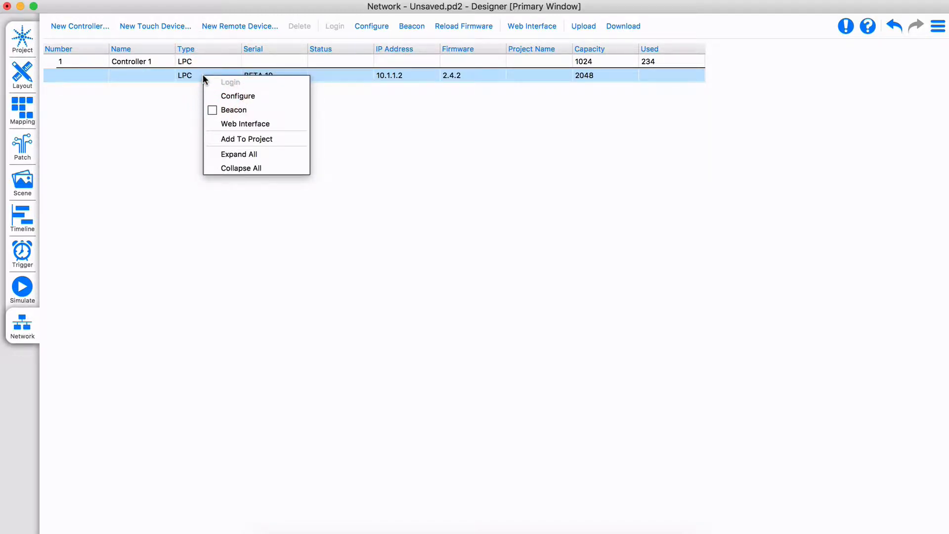
pyautogui.click(203, 78)
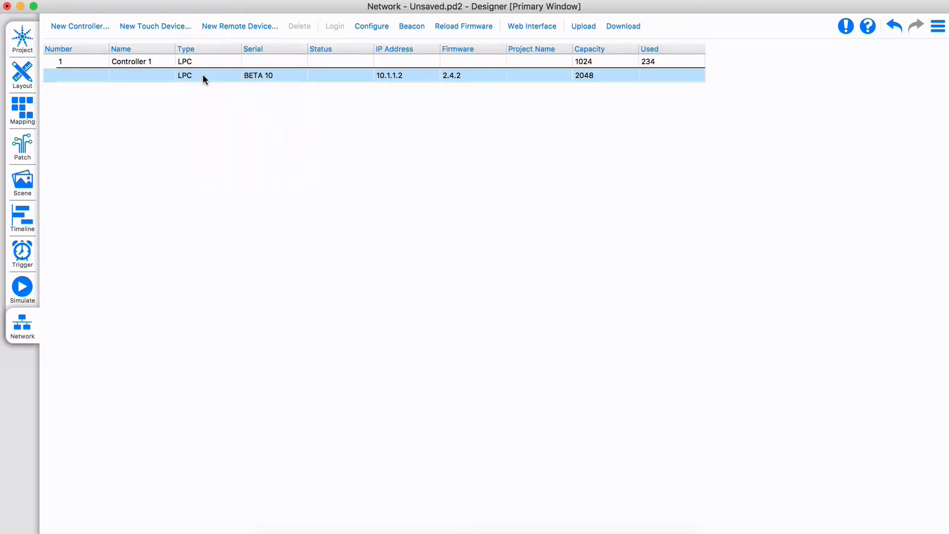
pyautogui.click(468, 28)
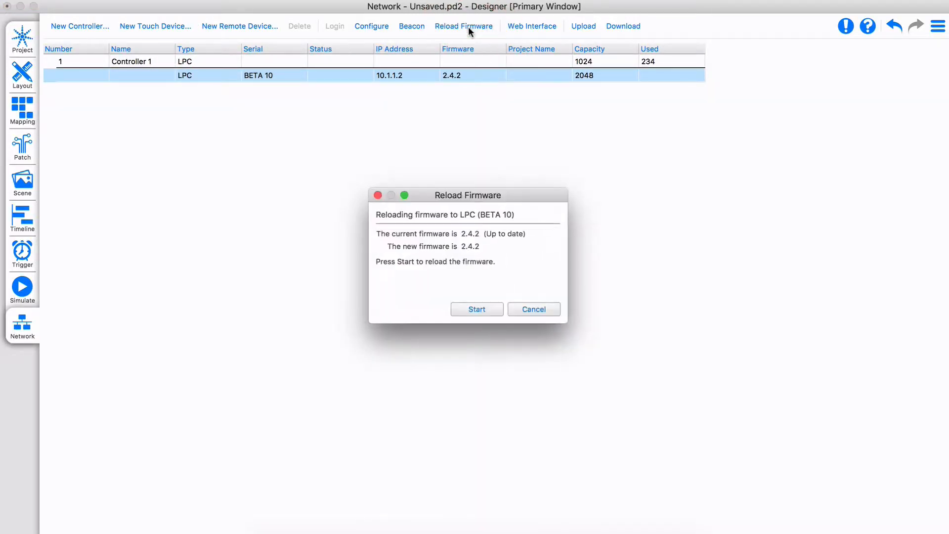
pyautogui.click(535, 308)
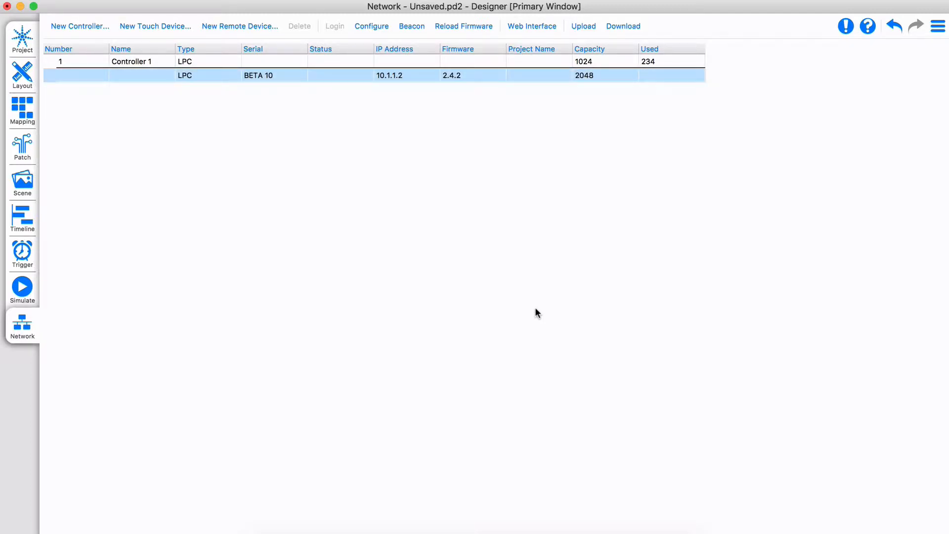
# Configure Controller 1's Ethernet Bus 1 for triggering as UDP on port 54321
pyautogui.click(197, 63)
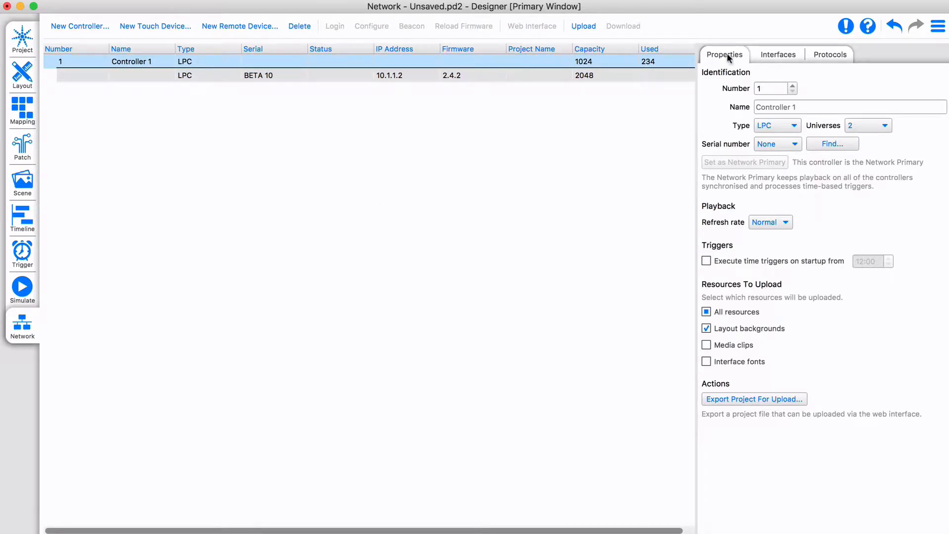
pyautogui.click(779, 53)
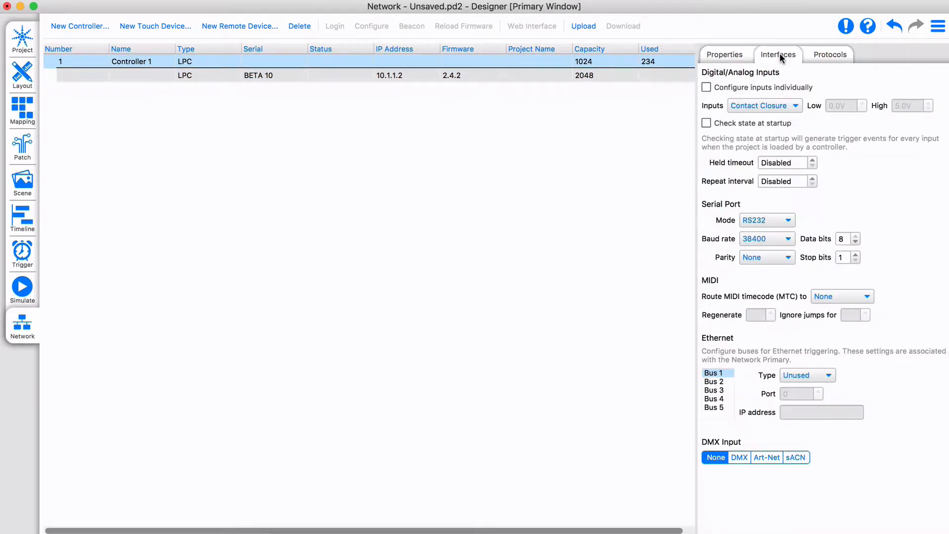
pyautogui.click(798, 376)
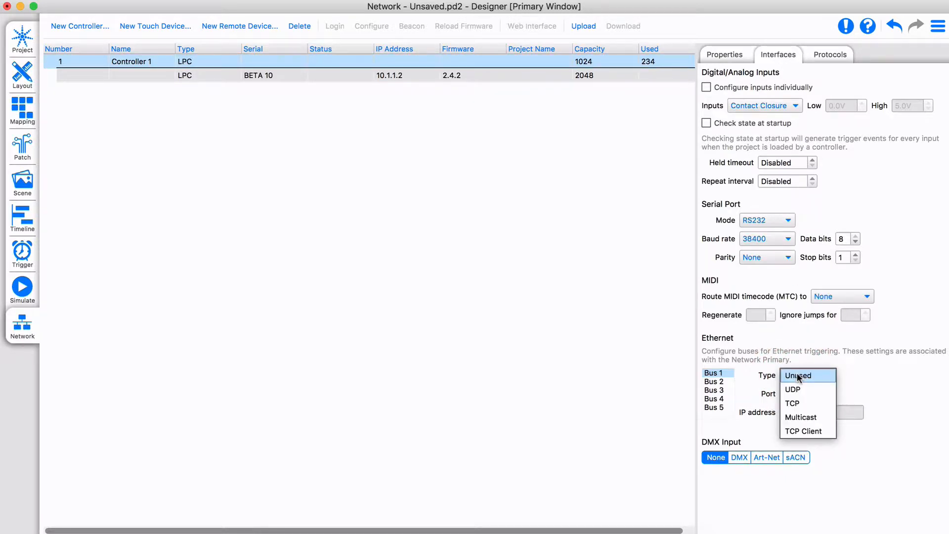
pyautogui.click(797, 389)
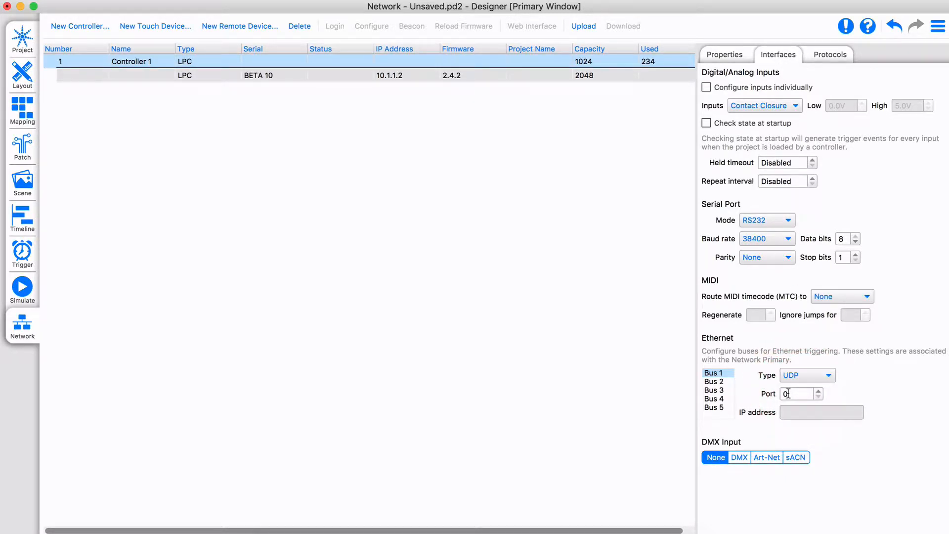
pyautogui.doubleClick(788, 393)
pyautogui.write('54321')
# Set Controller 1's serial port mode to DMX Input
pyautogui.click(760, 220)
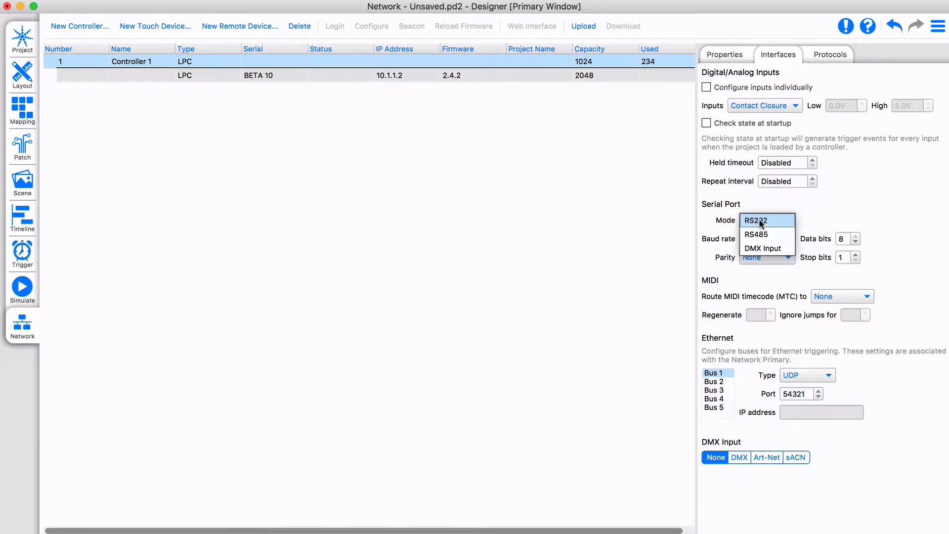
pyautogui.click(768, 247)
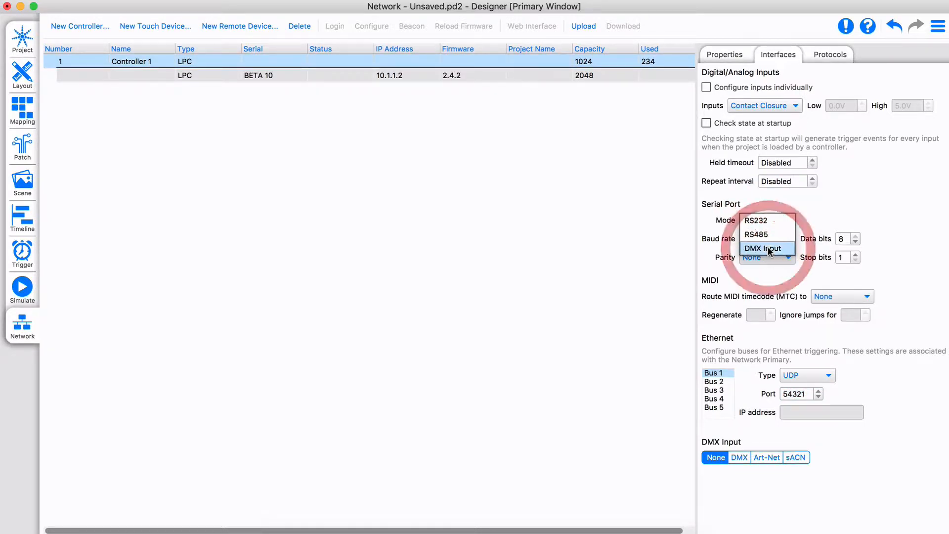
pyautogui.click(765, 105)
pyautogui.click(765, 105)
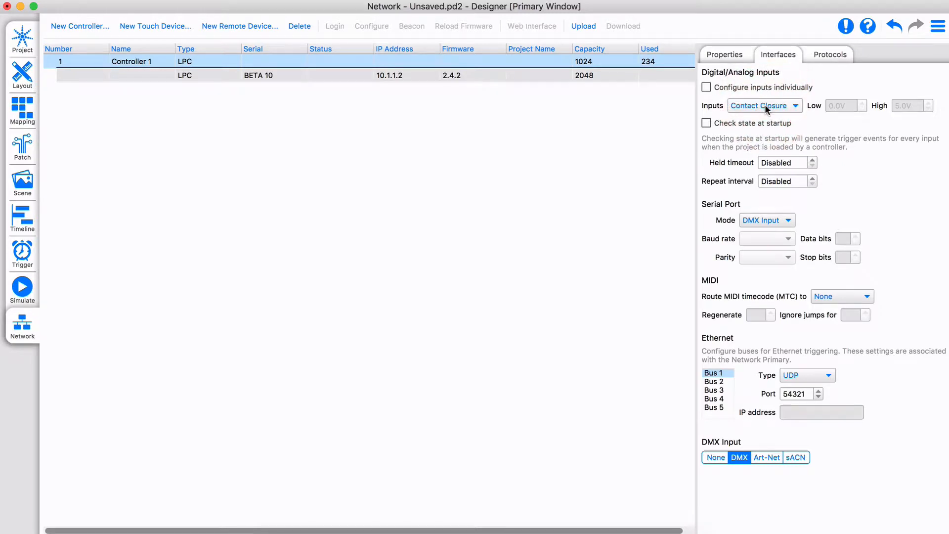
# Enable individual input configuration and make Input 3 Analog with a high limit of 4.9 V
pyautogui.click(713, 89)
pyautogui.click(756, 143)
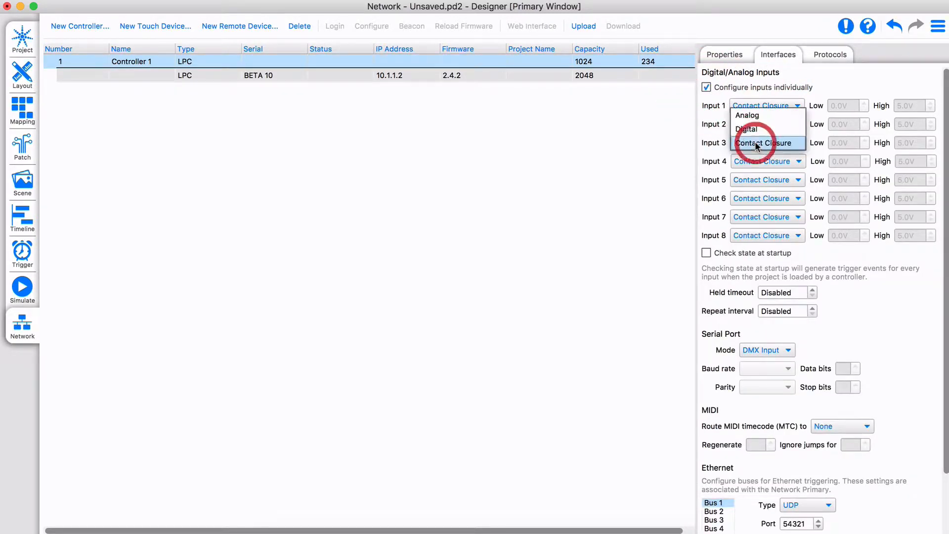
pyautogui.click(754, 116)
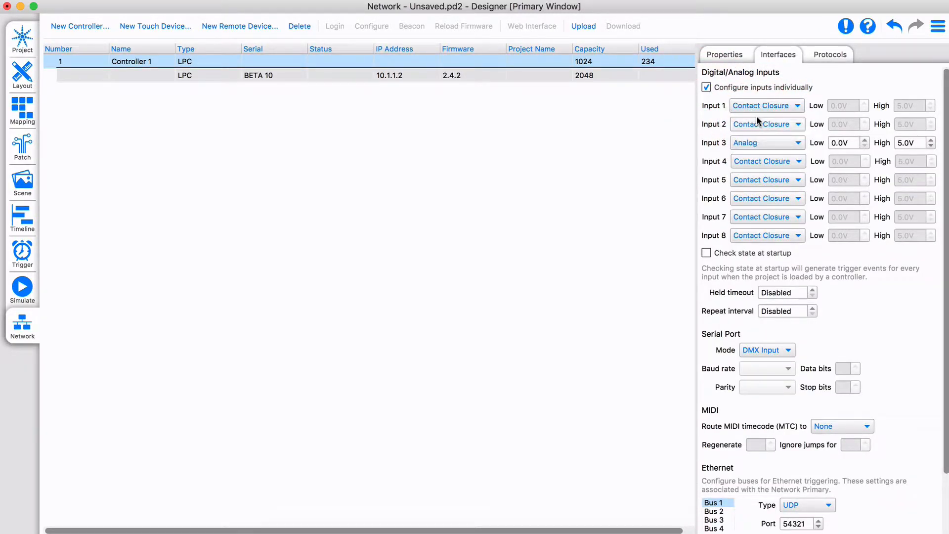
pyautogui.click(931, 146)
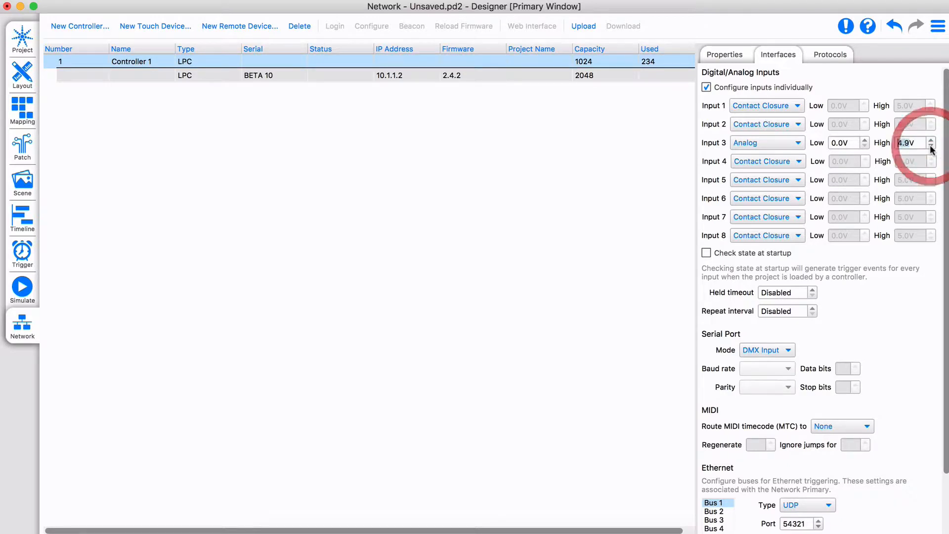
# Make Input 4 Analog and lower its high voltage limit by one increment
pyautogui.click(754, 165)
pyautogui.click(758, 137)
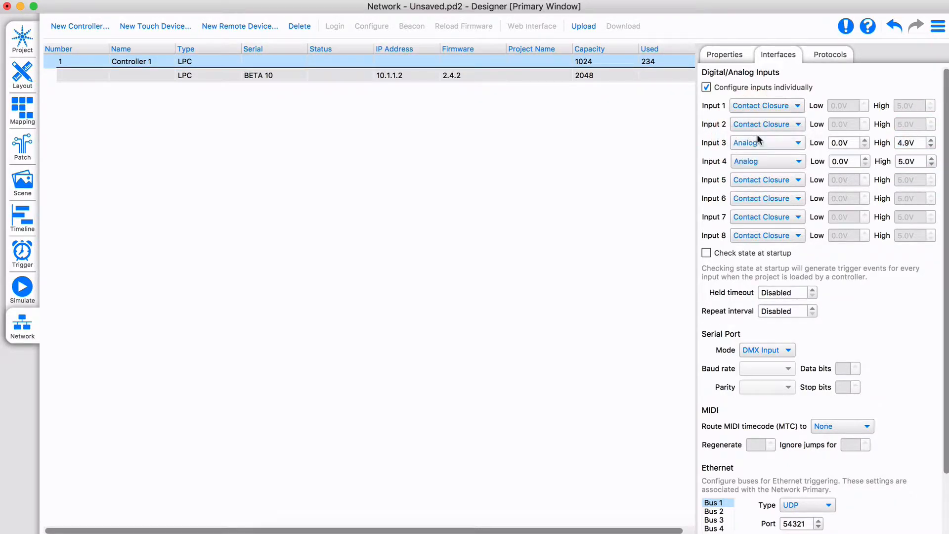
pyautogui.click(932, 165)
# Inspect Controller 1's protocol settings, switching the alternate IP address for eDMX output on and back off
pyautogui.click(832, 56)
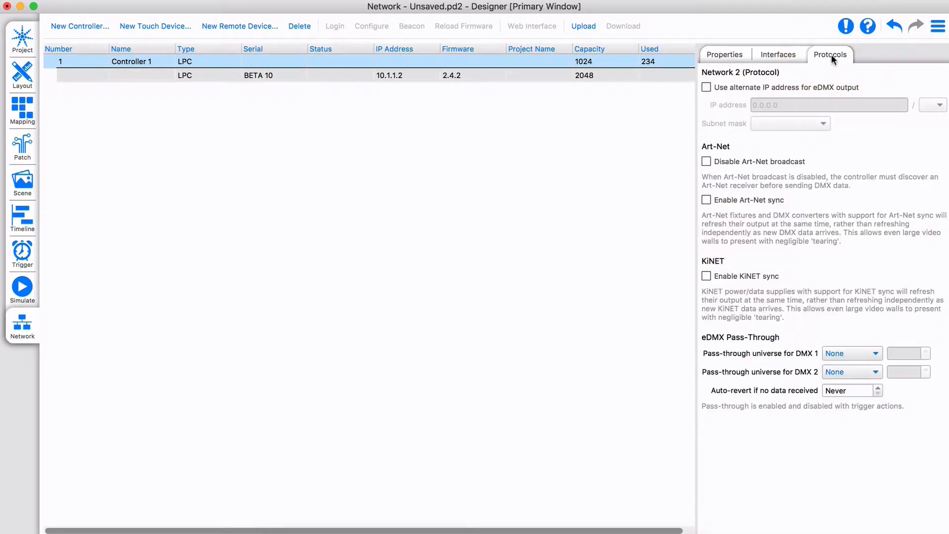
pyautogui.click(707, 88)
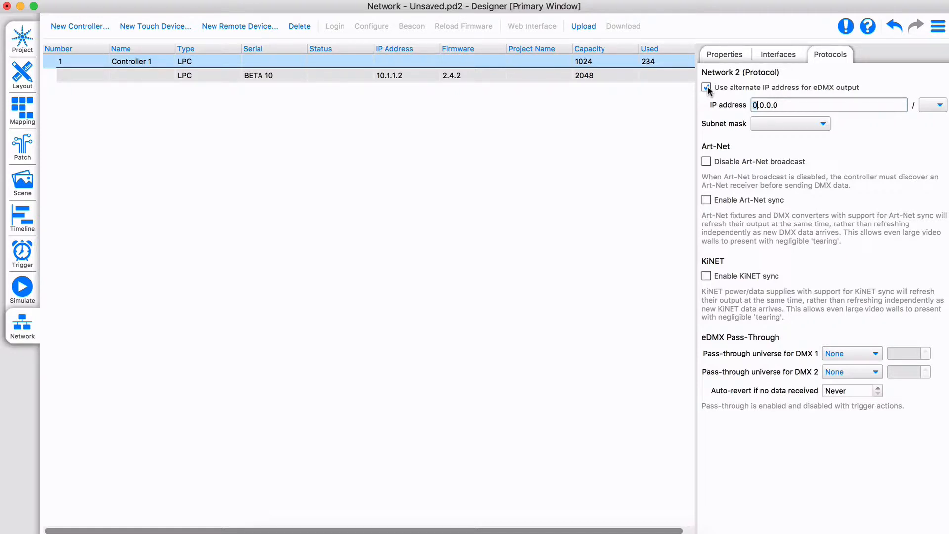
pyautogui.click(707, 87)
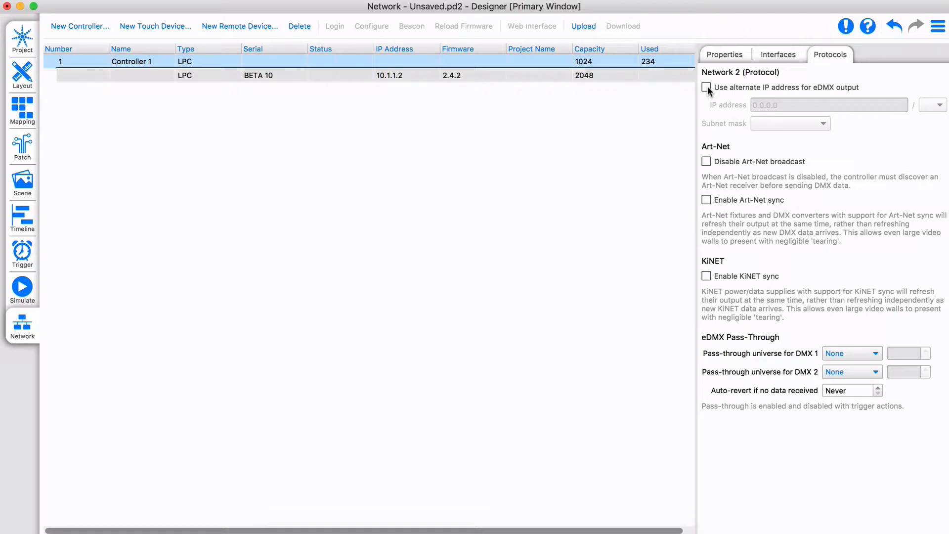
# Set Controller 1 to 4 universes and associate it with the physical controller BETA 10
pyautogui.click(726, 55)
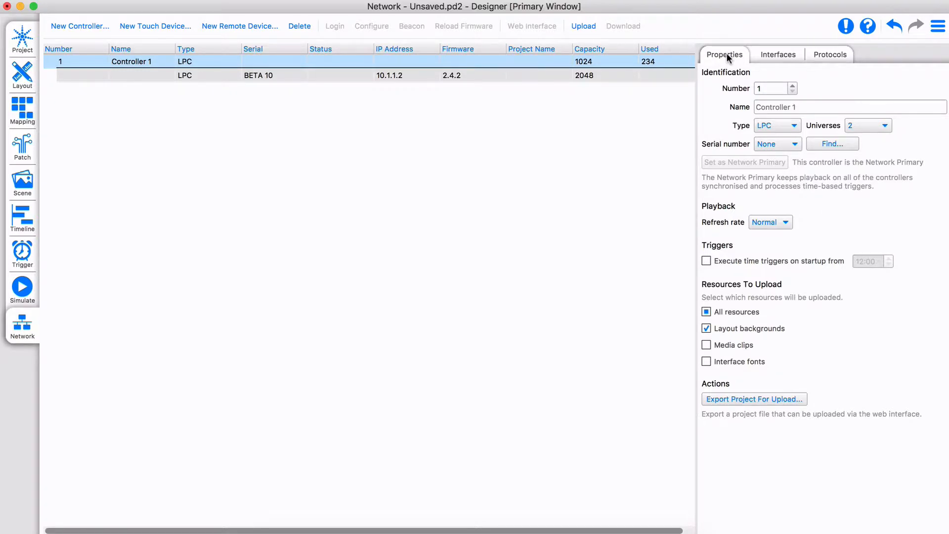
pyautogui.click(858, 125)
pyautogui.click(868, 142)
pyautogui.click(775, 143)
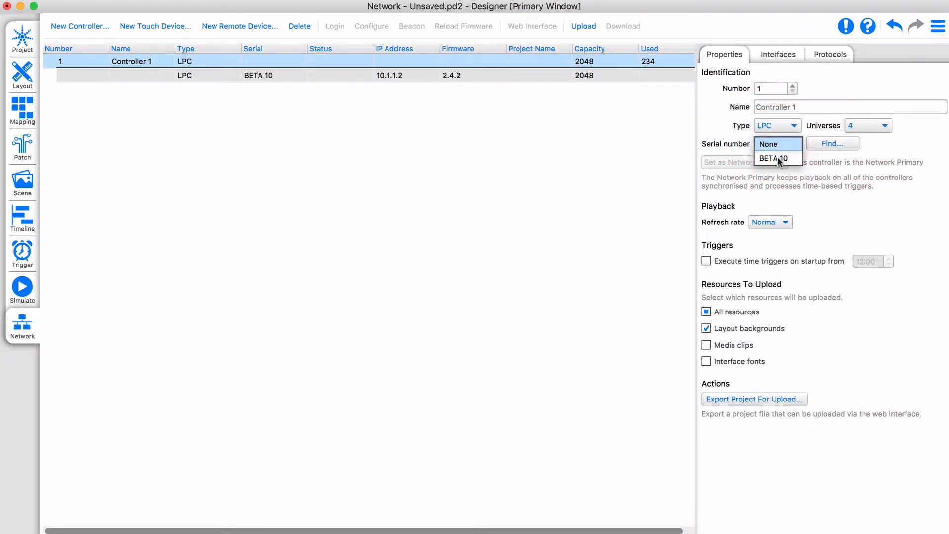
pyautogui.click(778, 157)
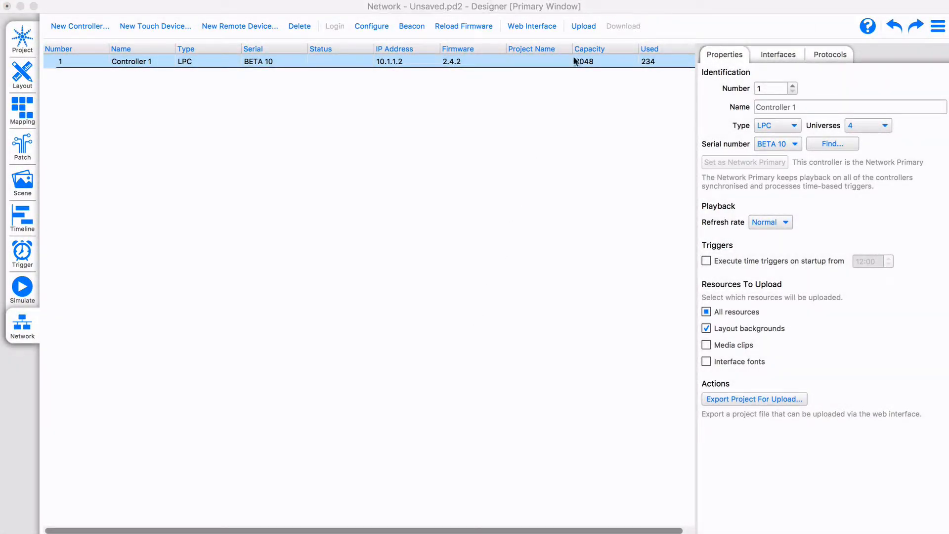
# Upload the project to all controllers
pyautogui.click(585, 26)
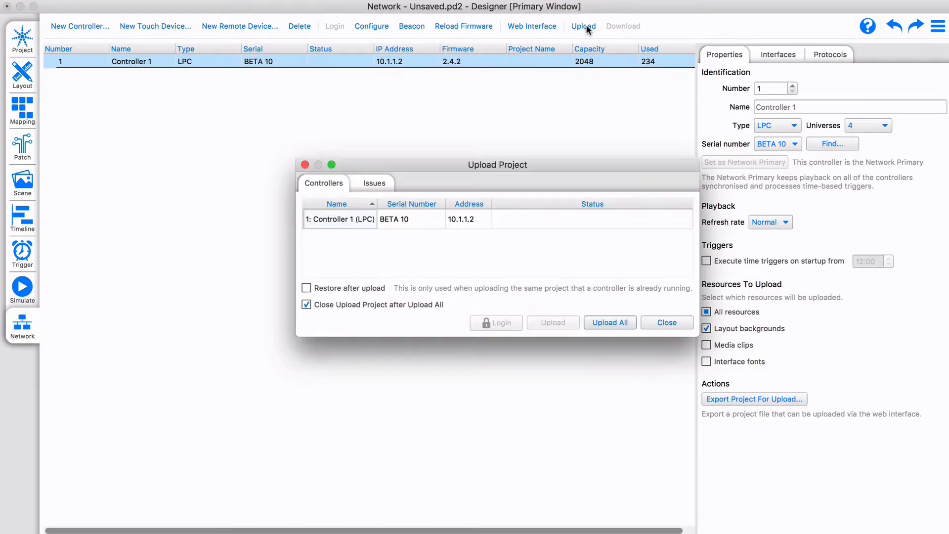
pyautogui.click(609, 321)
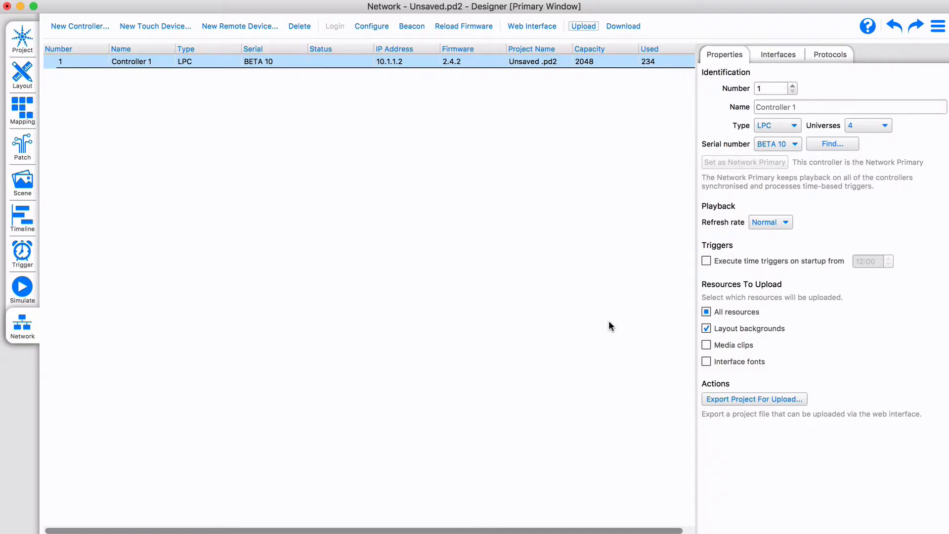
# Test fixtures from Layout 1 with live highlighting, using a single fixture and the Middle group, and switch highlighting off
pyautogui.click(24, 78)
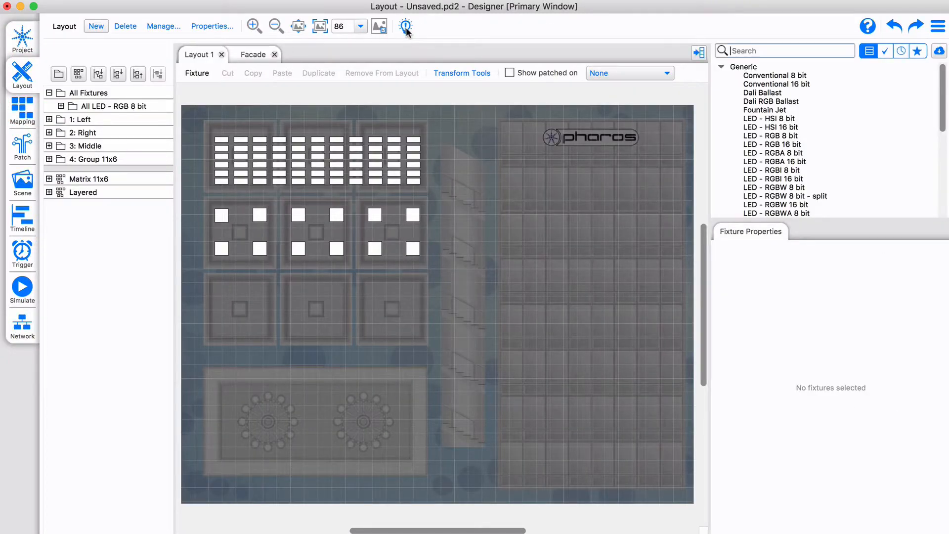
pyautogui.click(405, 27)
pyautogui.click(414, 215)
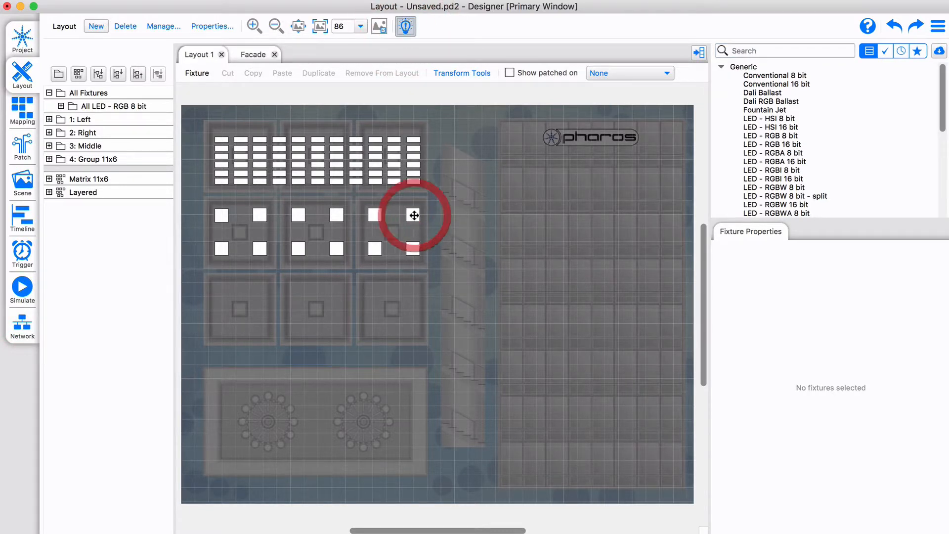
pyautogui.click(94, 145)
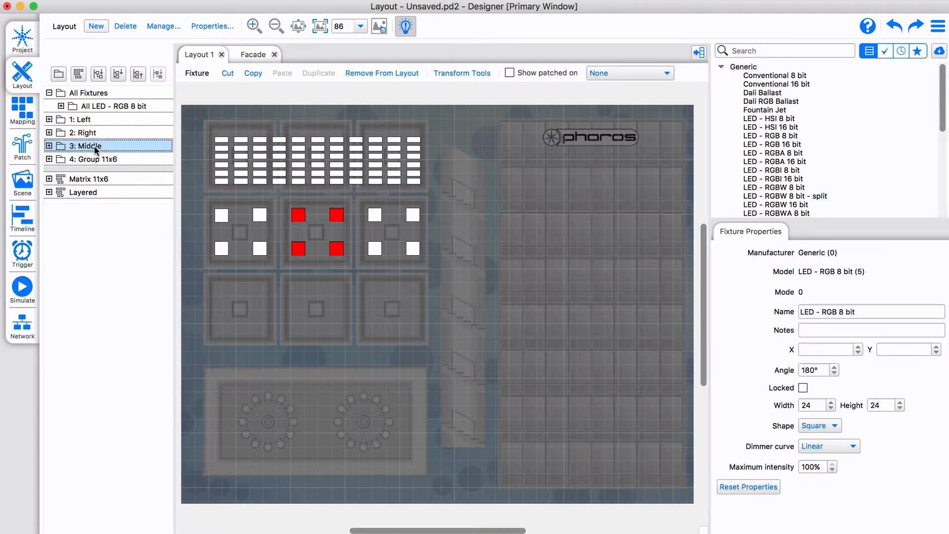
pyautogui.click(406, 27)
# Test patched fixtures 5 and 6 on DMX universe 1 with live highlighting in the patch view, and switch highlighting off
pyautogui.click(23, 147)
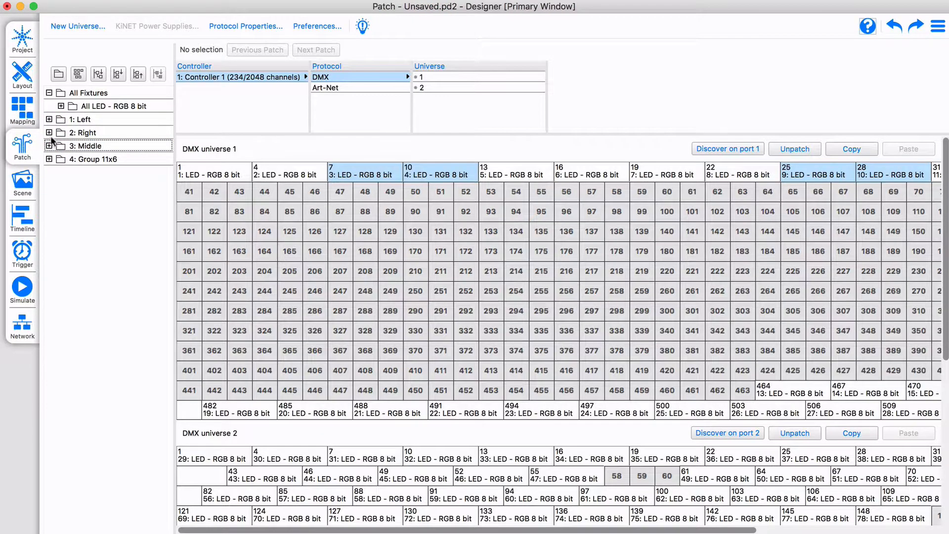
pyautogui.click(362, 26)
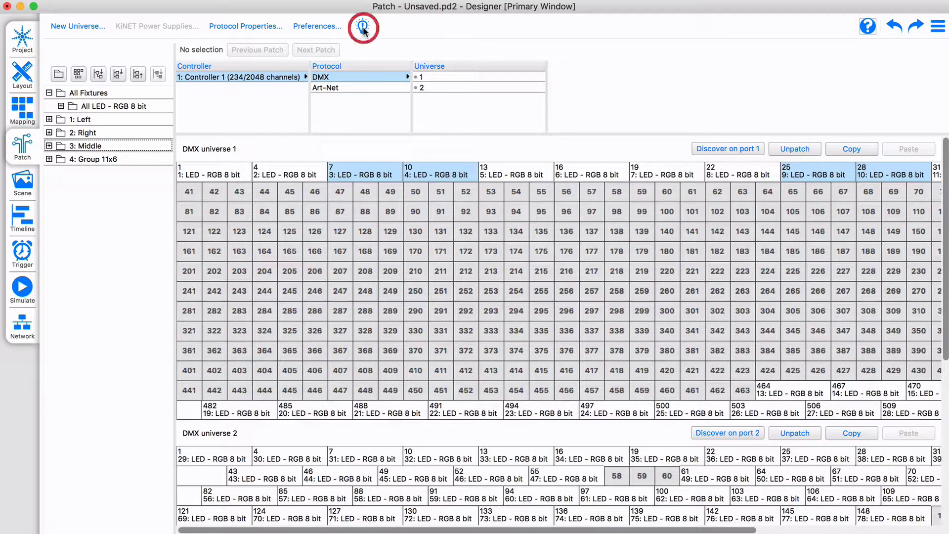
pyautogui.click(517, 174)
pyautogui.click(594, 176)
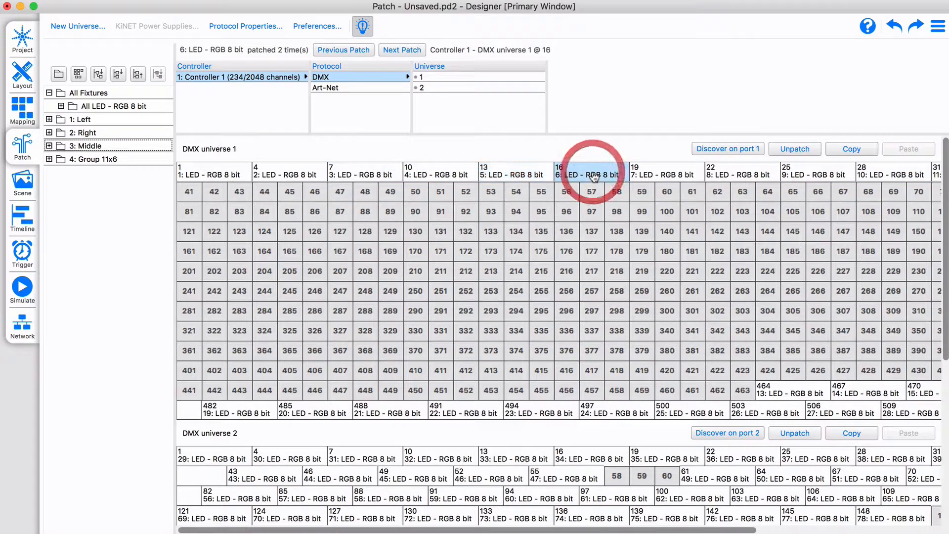
pyautogui.click(363, 27)
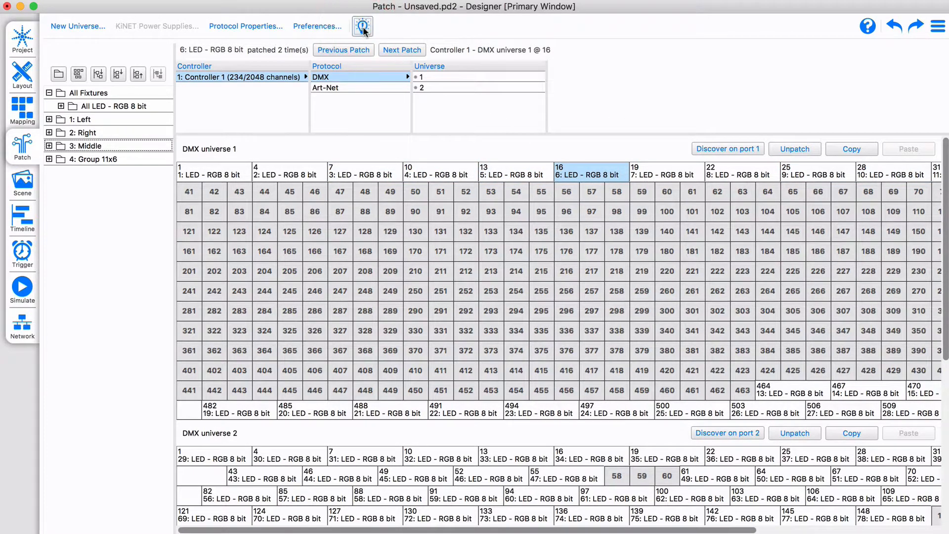
# Run an RDM discovery on DMX port 1 and close the discovery window
pyautogui.click(725, 148)
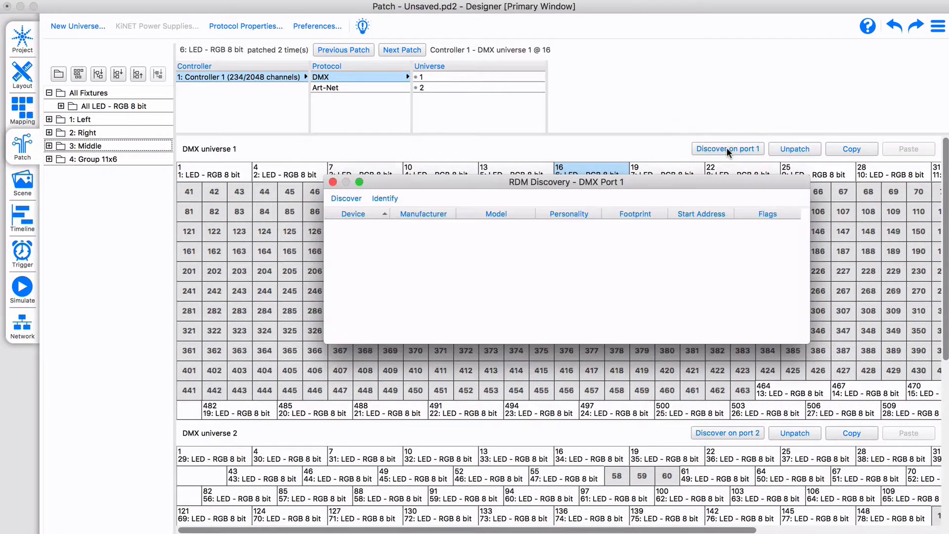
pyautogui.click(348, 198)
pyautogui.click(332, 182)
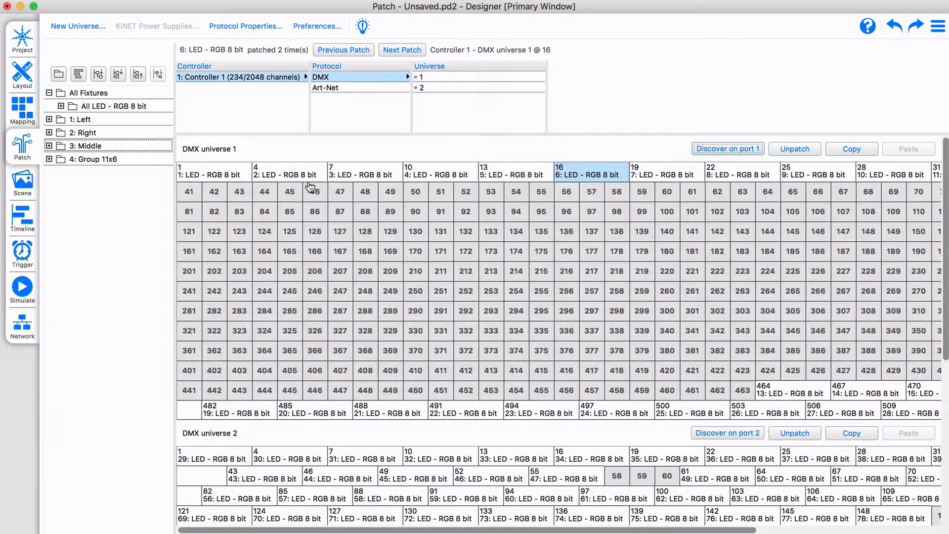
# Simulate the whole project with live output on, fire the Input2 Redleft trigger, and switch live output off
pyautogui.click(23, 184)
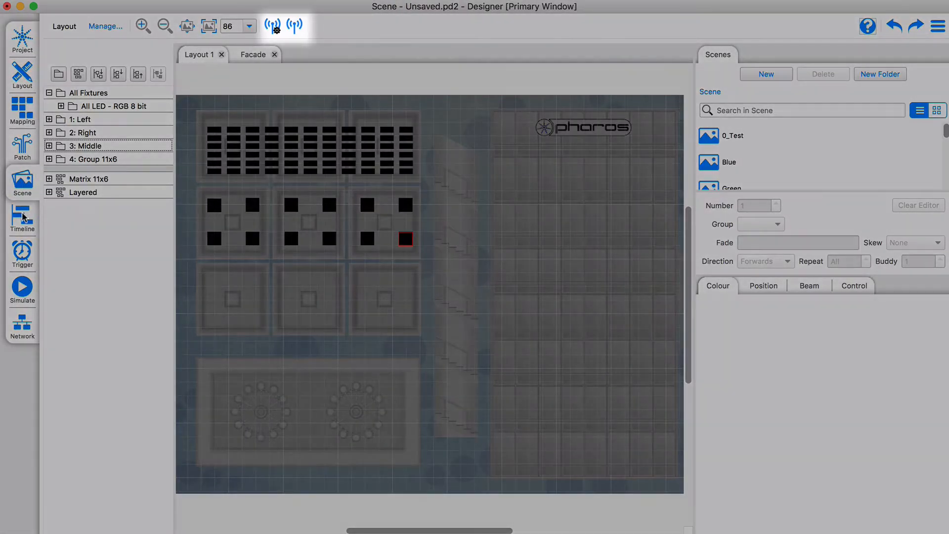
pyautogui.click(23, 224)
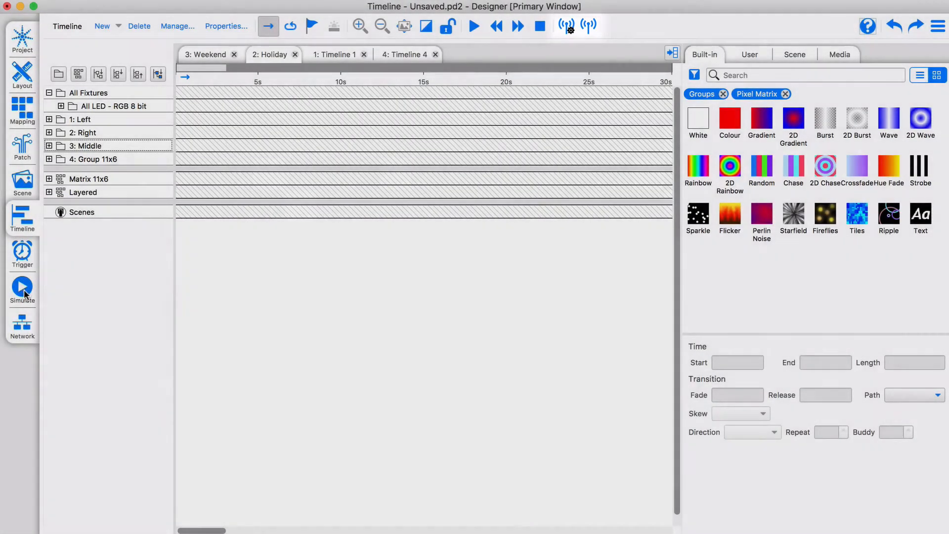
pyautogui.click(23, 289)
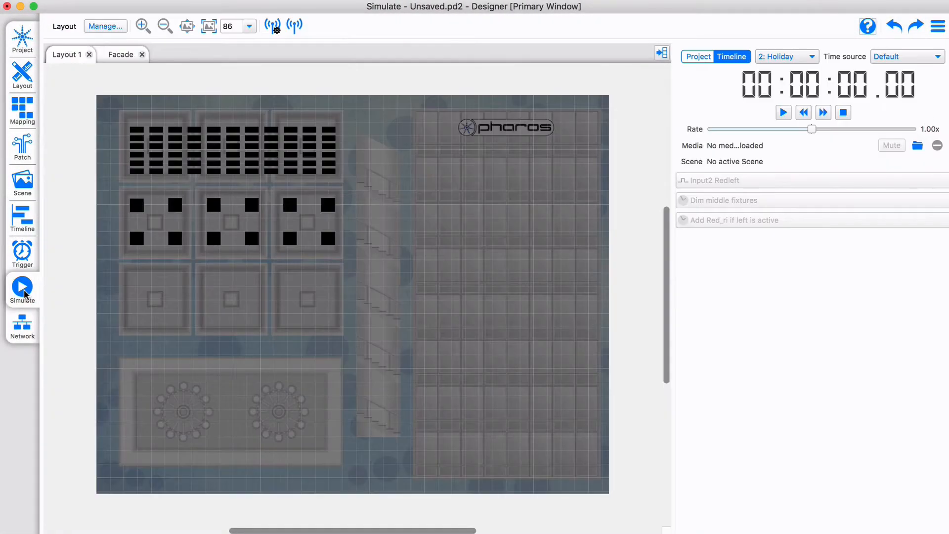
pyautogui.click(295, 27)
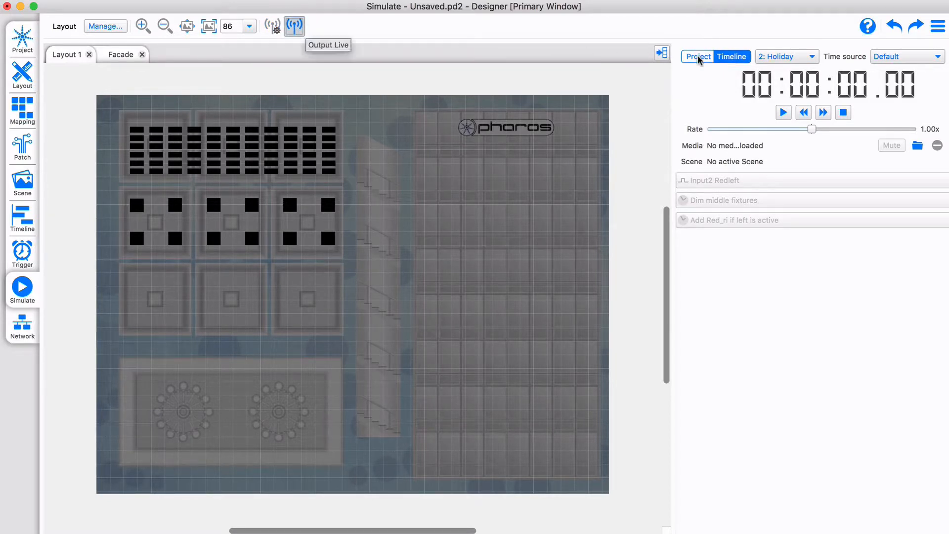
pyautogui.click(784, 112)
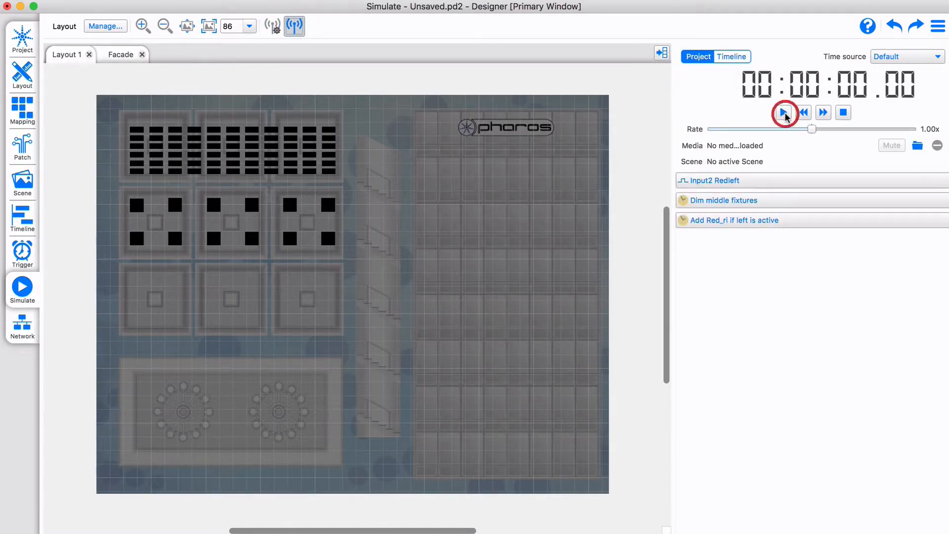
pyautogui.click(714, 180)
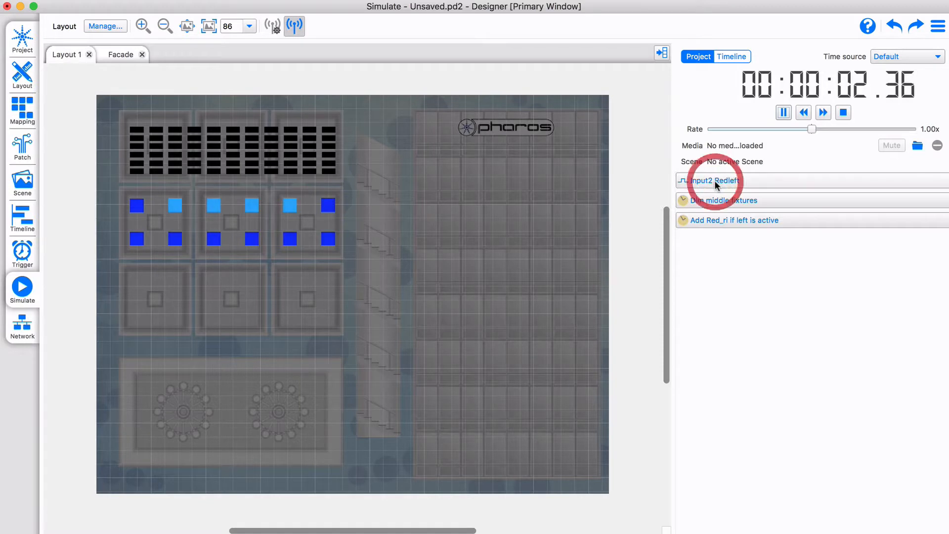
pyautogui.click(294, 26)
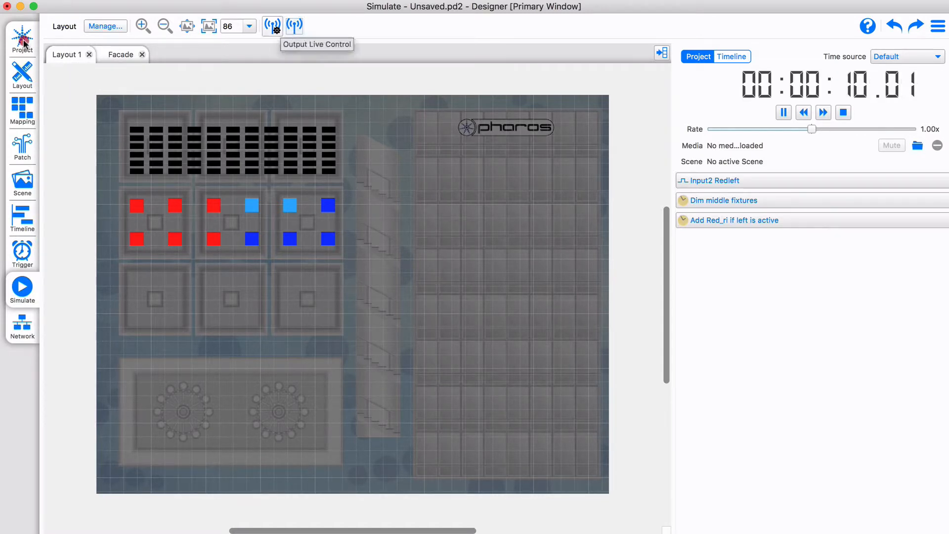
# Name the project Getting Started Video and enter Pharos as its author in the project properties
pyautogui.click(22, 42)
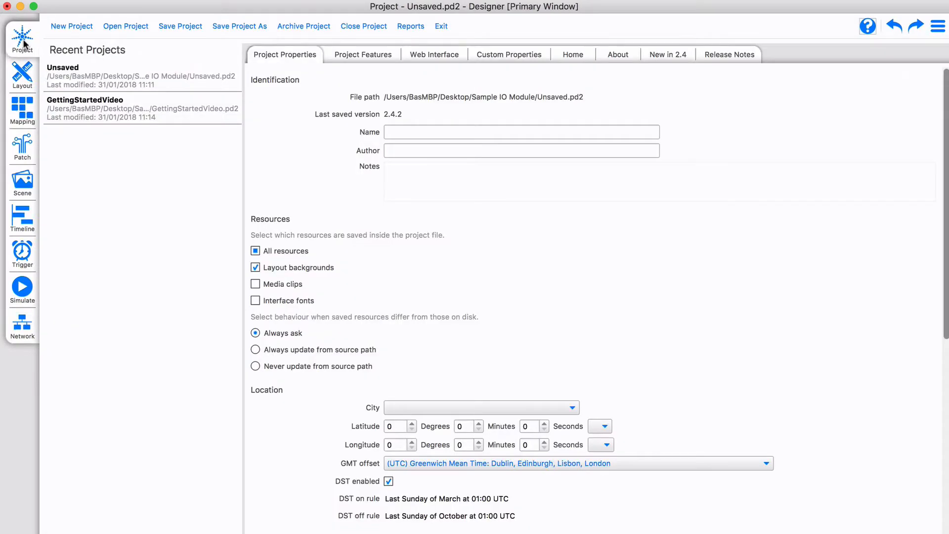
pyautogui.click(416, 131)
pyautogui.write('Getting Started Video')
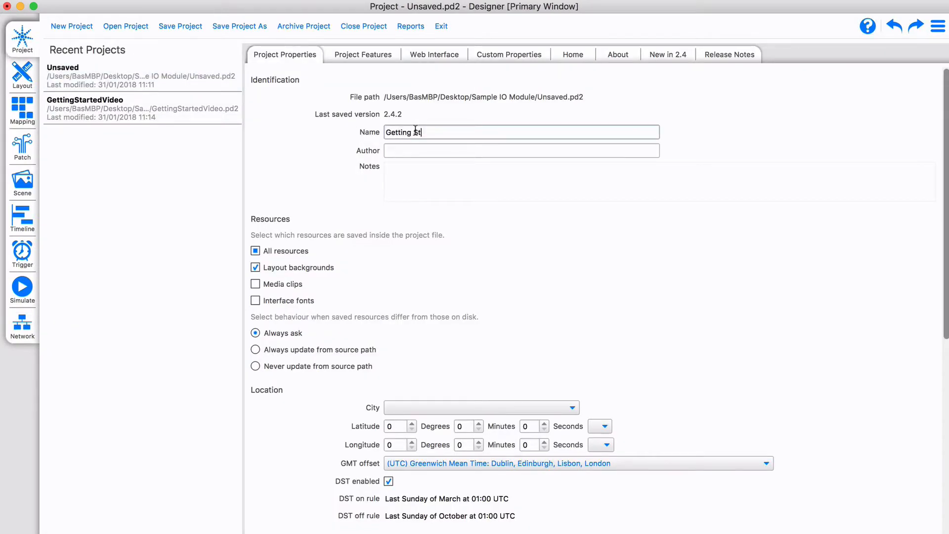
pyautogui.press('Tab')
pyautogui.write('Pharos')
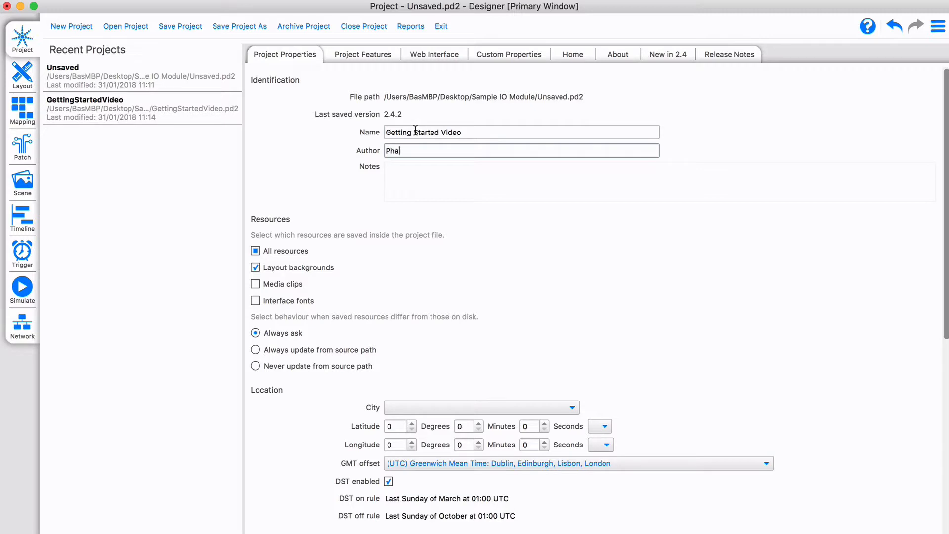
pyautogui.press('Tab')
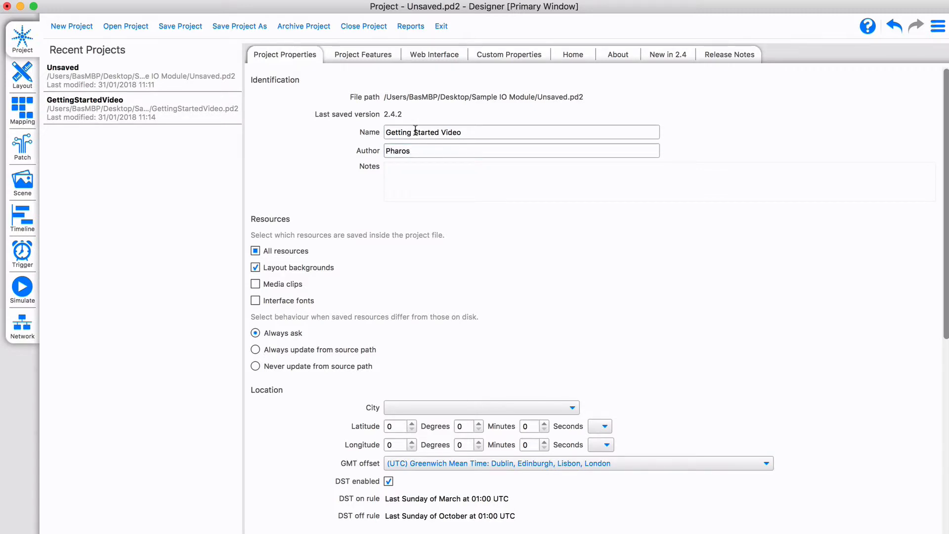
# Set the project's location to the city London, United Kingdom
pyautogui.click(457, 407)
pyautogui.write('London')
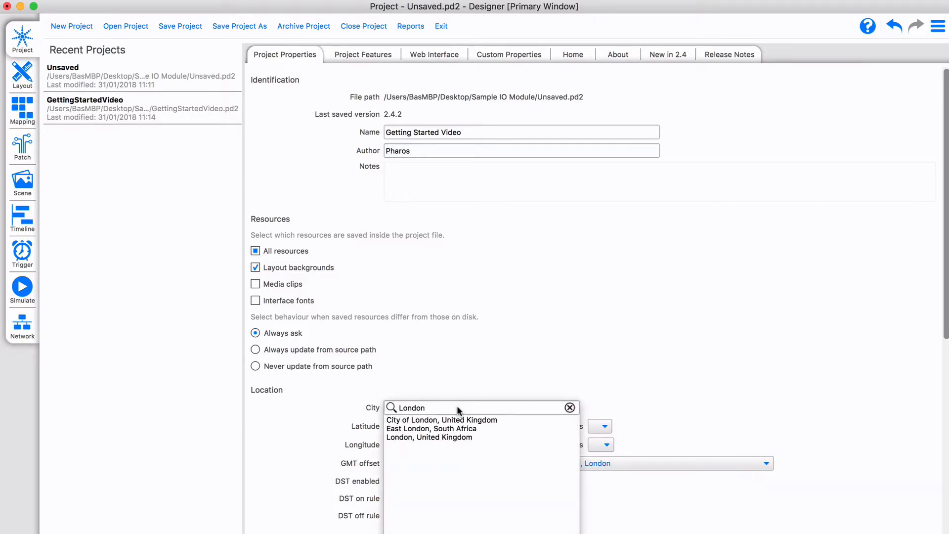
pyautogui.click(434, 438)
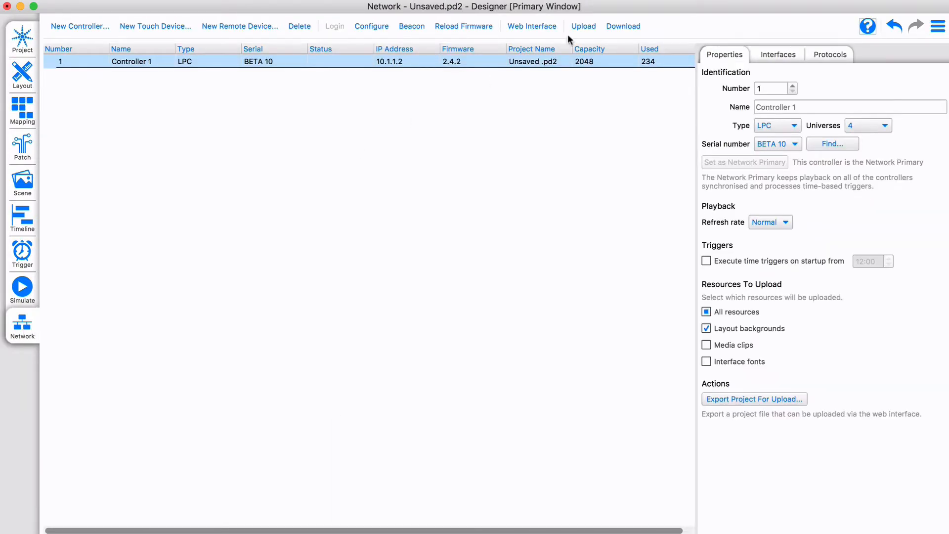
# Upload the project to all controllers and sync the LPC controller's date and time to Designer in its configuration
pyautogui.click(585, 27)
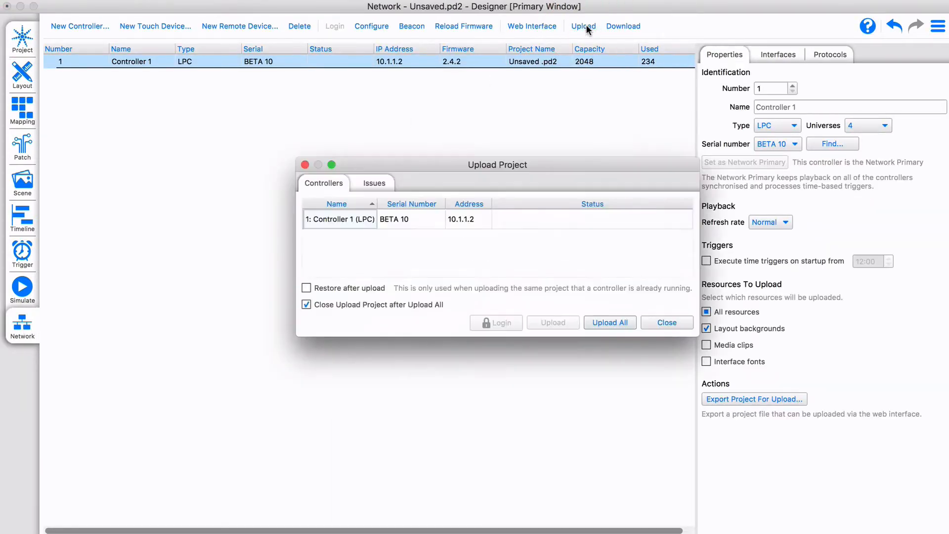
pyautogui.click(609, 322)
pyautogui.click(201, 62)
pyautogui.rightClick(200, 62)
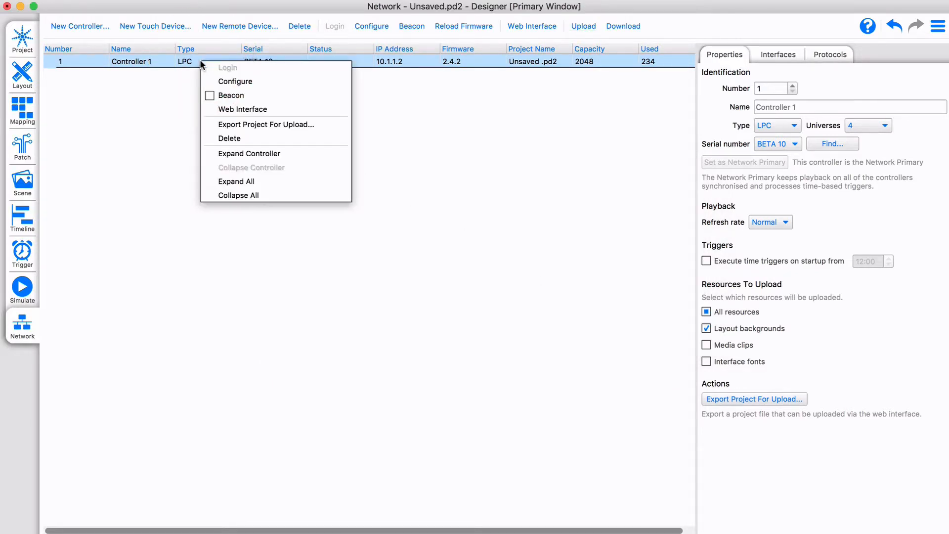
pyautogui.click(235, 81)
pyautogui.click(393, 158)
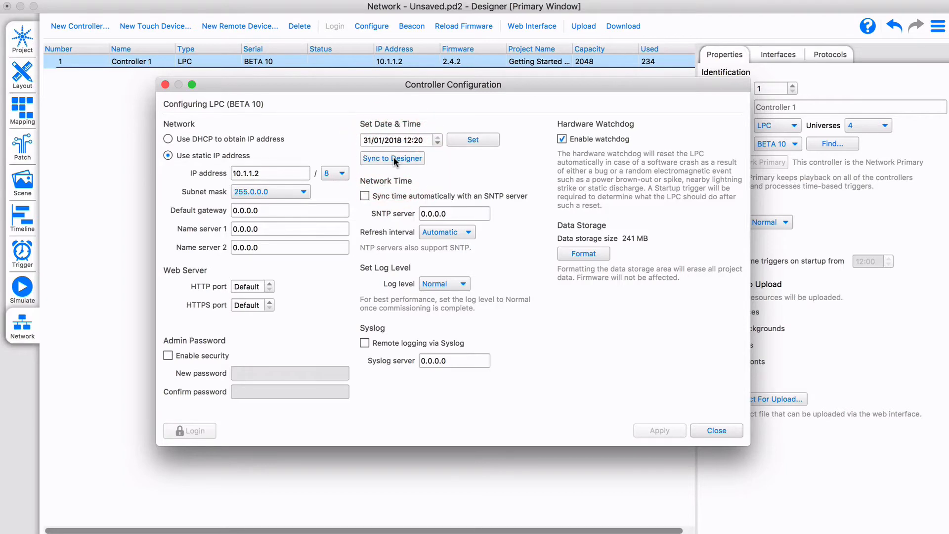
pyautogui.click(166, 85)
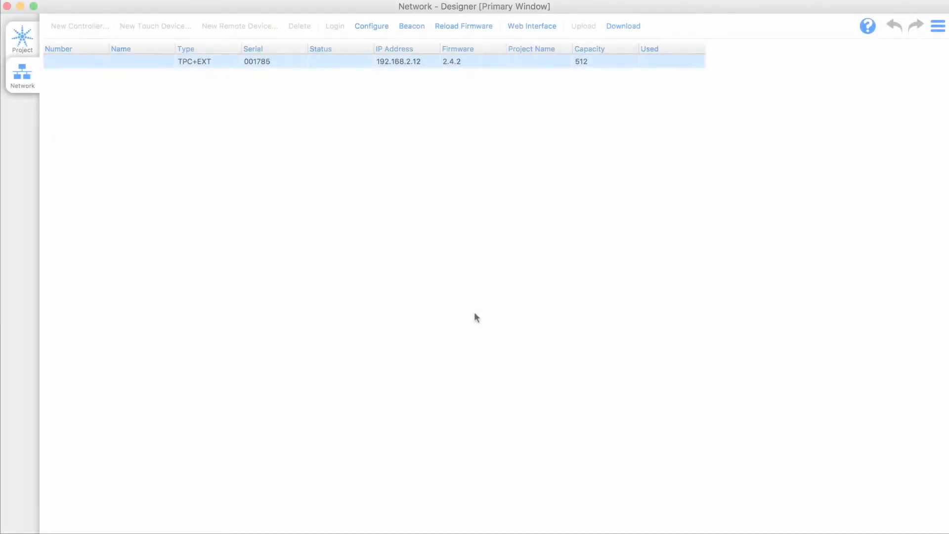
# Start a customised new project named Getting Started Video_2 with author Pharos and city London, United Kingdom
pyautogui.click(24, 43)
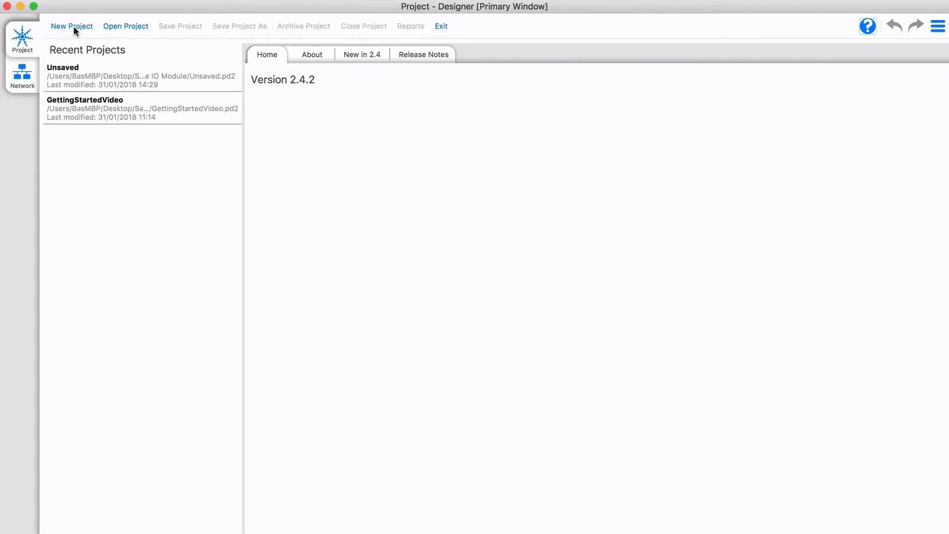
pyautogui.click(73, 26)
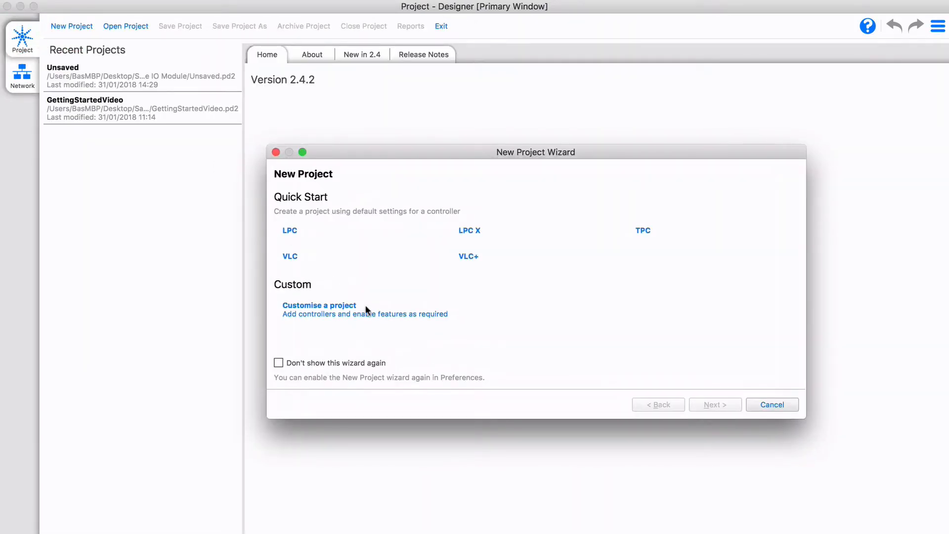
pyautogui.click(367, 310)
pyautogui.click(330, 198)
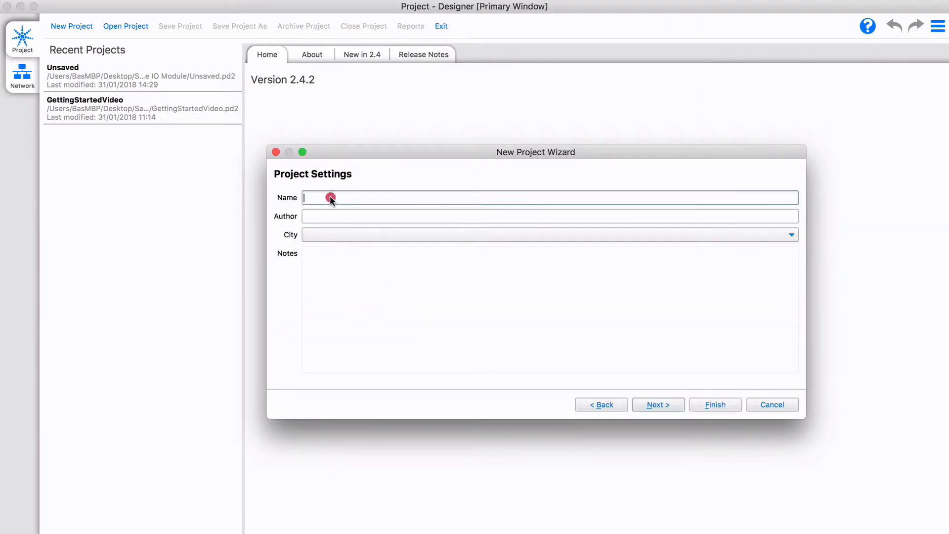
pyautogui.write('GettingStarted Video_2')
pyautogui.press('Tab')
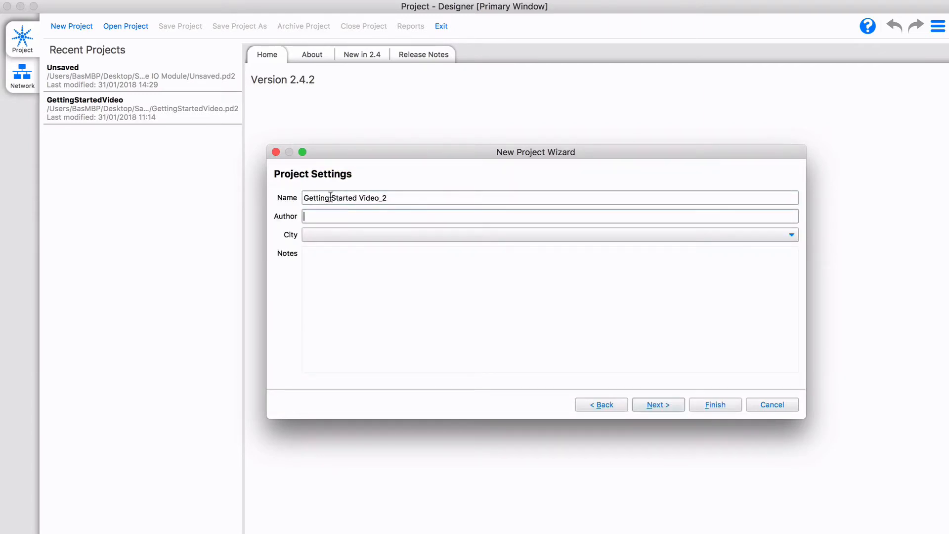
pyautogui.write('Pharos')
pyautogui.click(369, 236)
pyautogui.write('London')
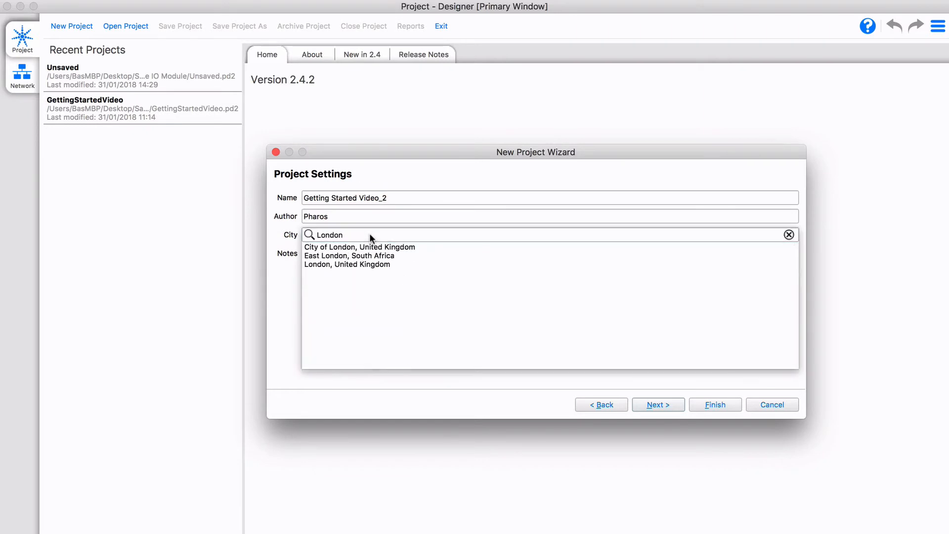
pyautogui.click(351, 265)
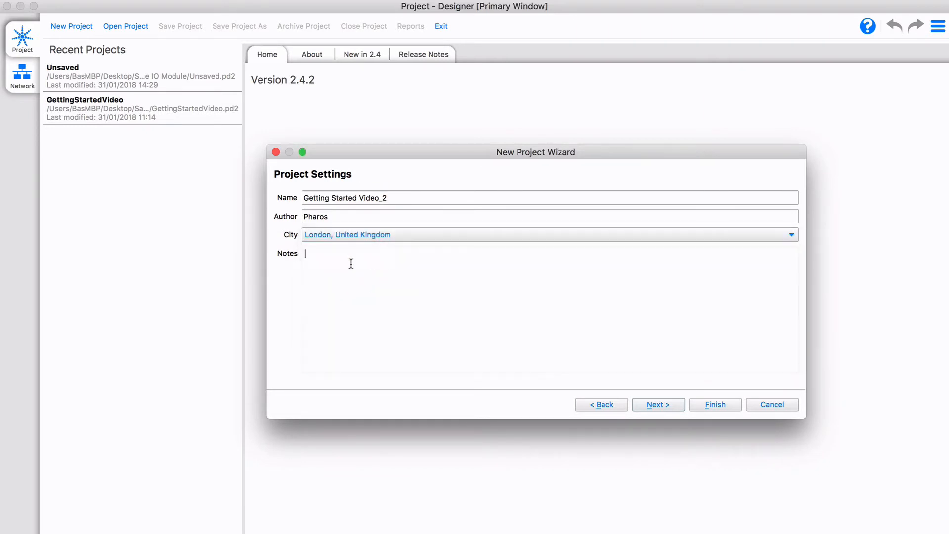
# Add the online TPC controller to the new project's network setup and finish creating the project
pyautogui.click(657, 404)
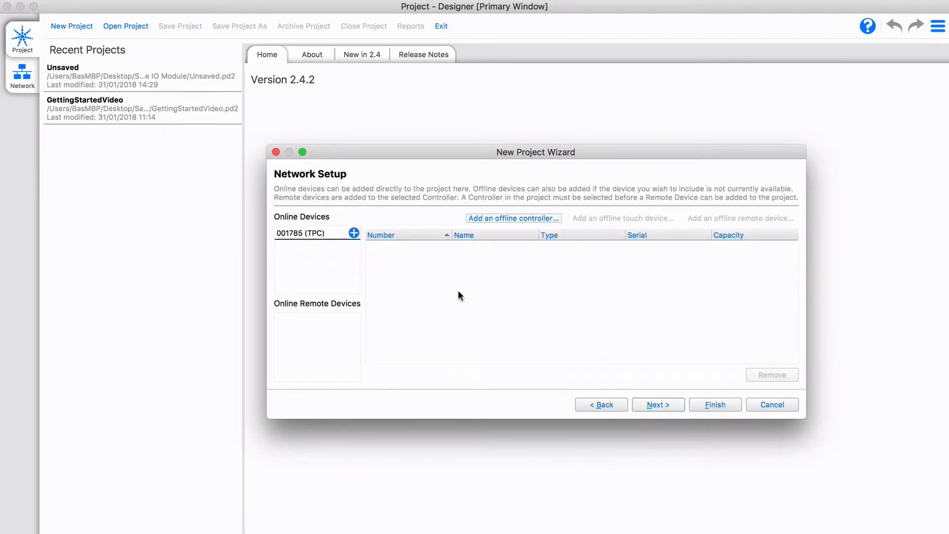
pyautogui.click(354, 233)
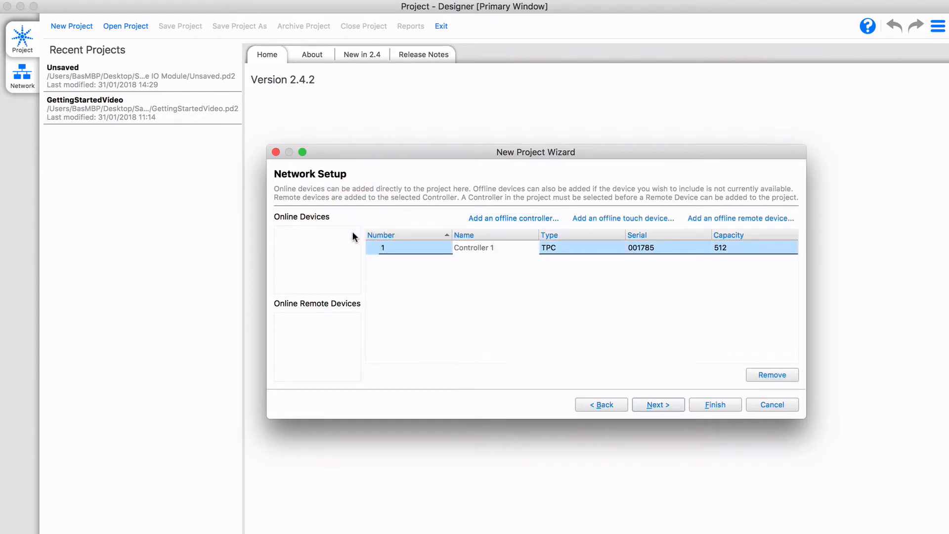
pyautogui.click(716, 404)
# Enable EXT configuration in the TPC controller's interface settings
pyautogui.click(21, 364)
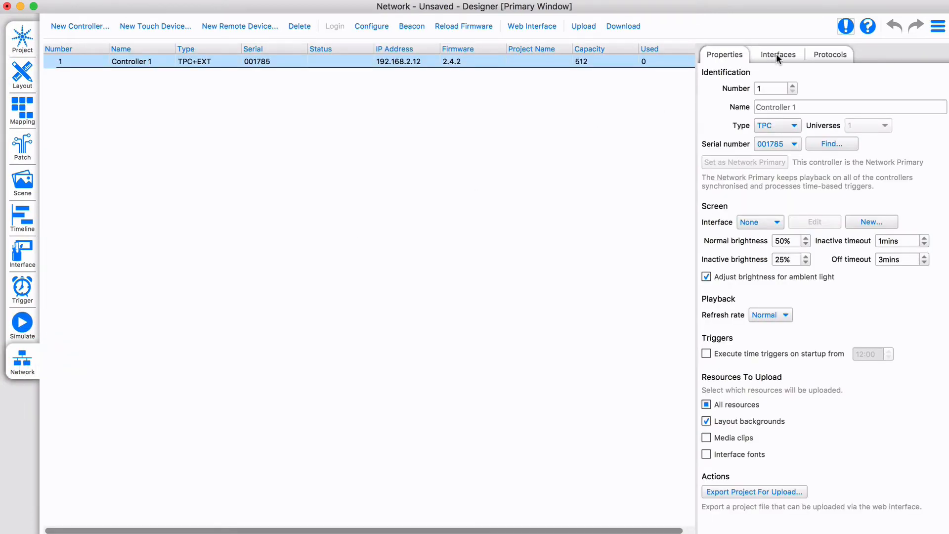
pyautogui.click(777, 53)
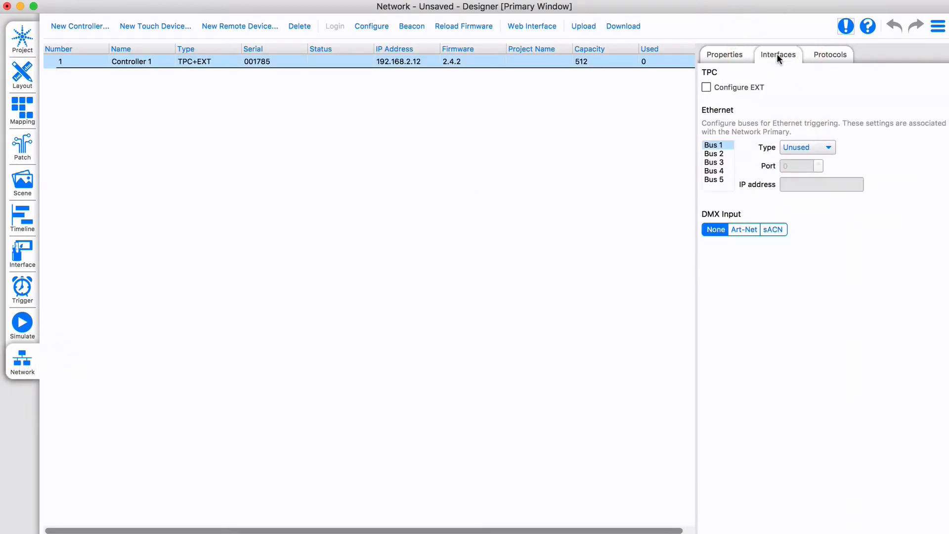
pyautogui.click(734, 87)
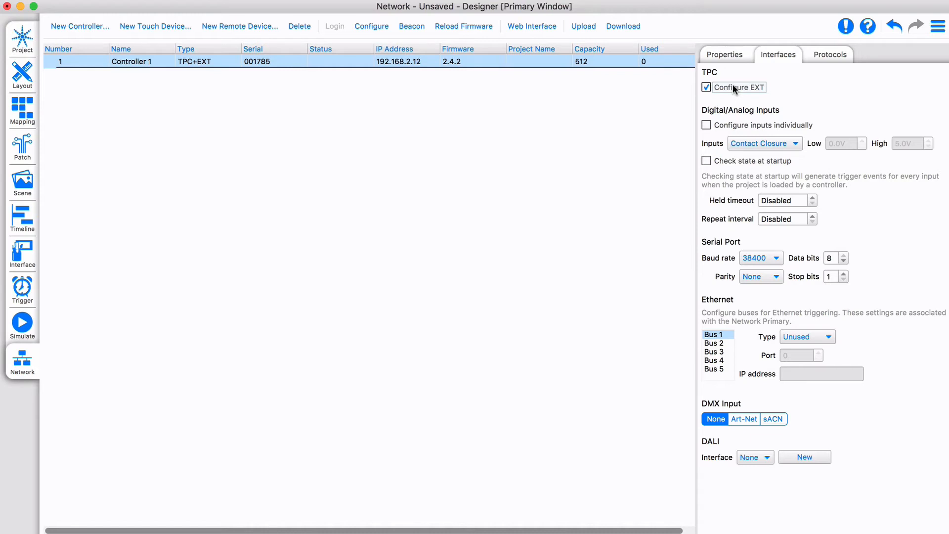
# Upload the new project to all controllers and open its layout view
pyautogui.click(585, 27)
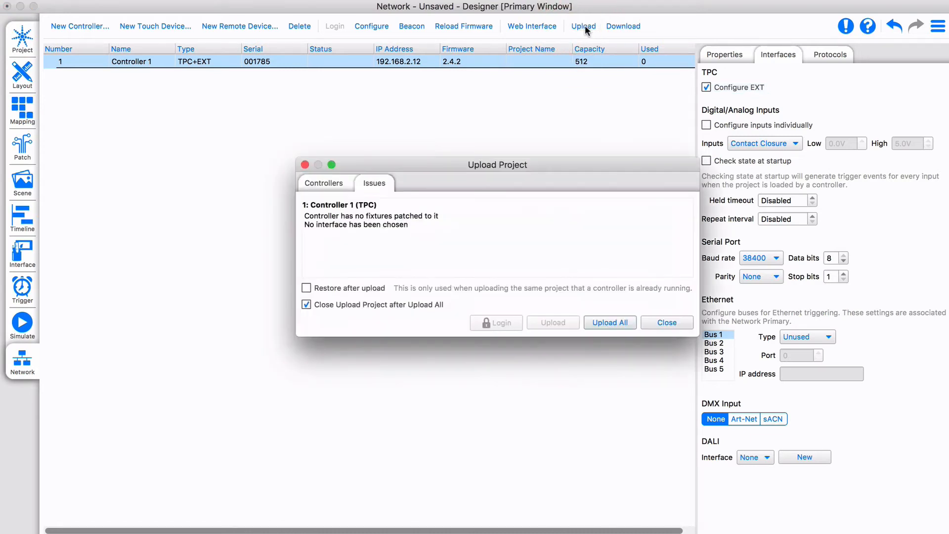
pyautogui.click(610, 322)
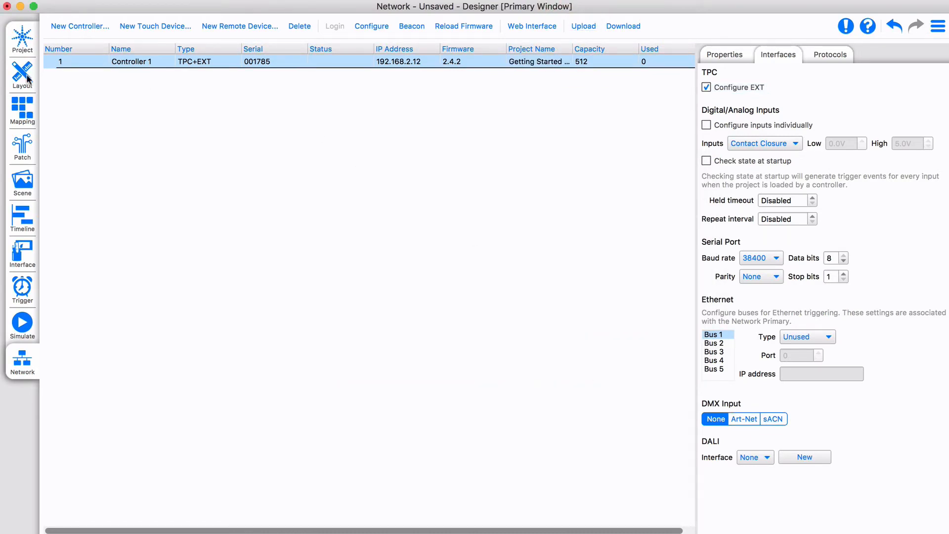
pyautogui.click(22, 74)
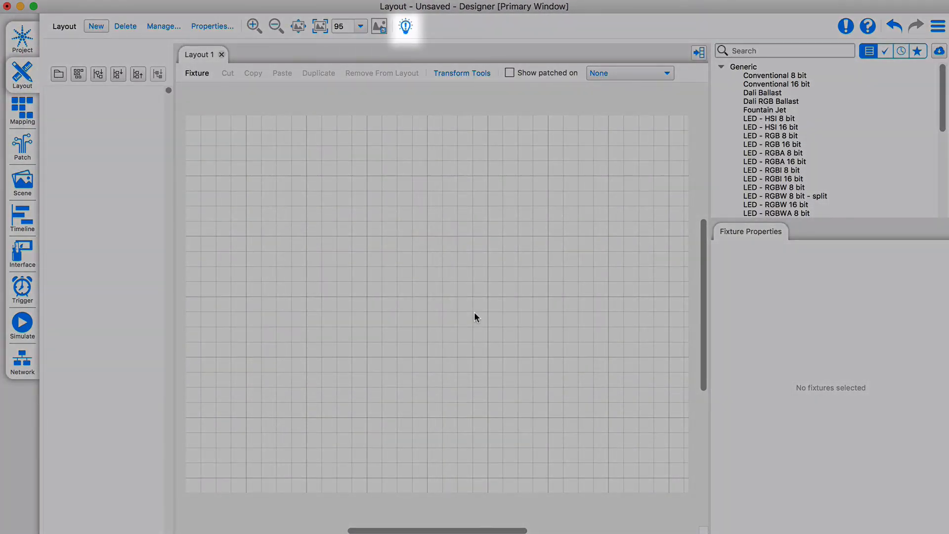